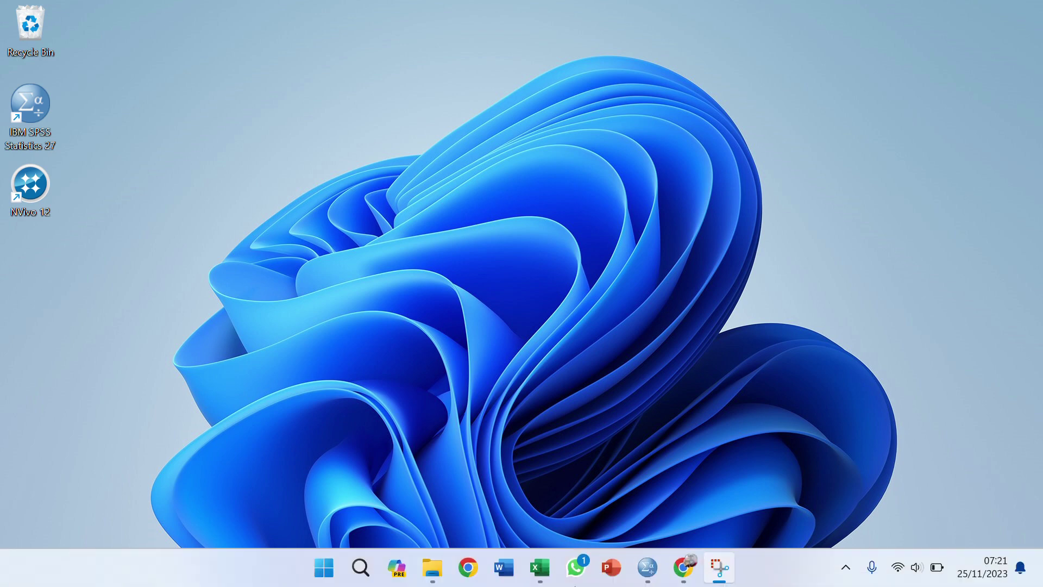
Switch to the SPSS output document and view its Correlations table from Item1 across to the Skor_Total column.
mouse_move(647, 567)
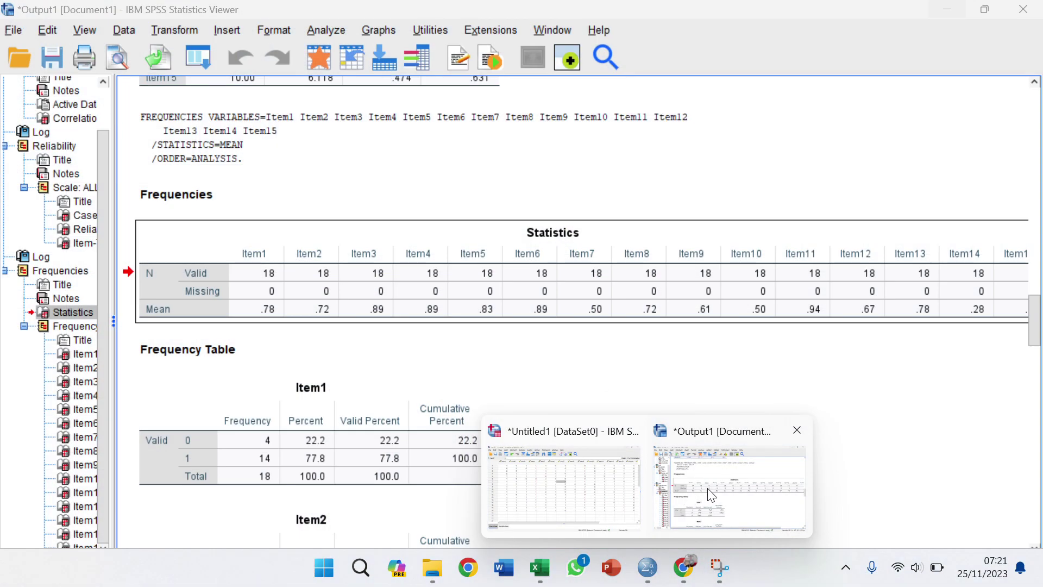
left_click(711, 496)
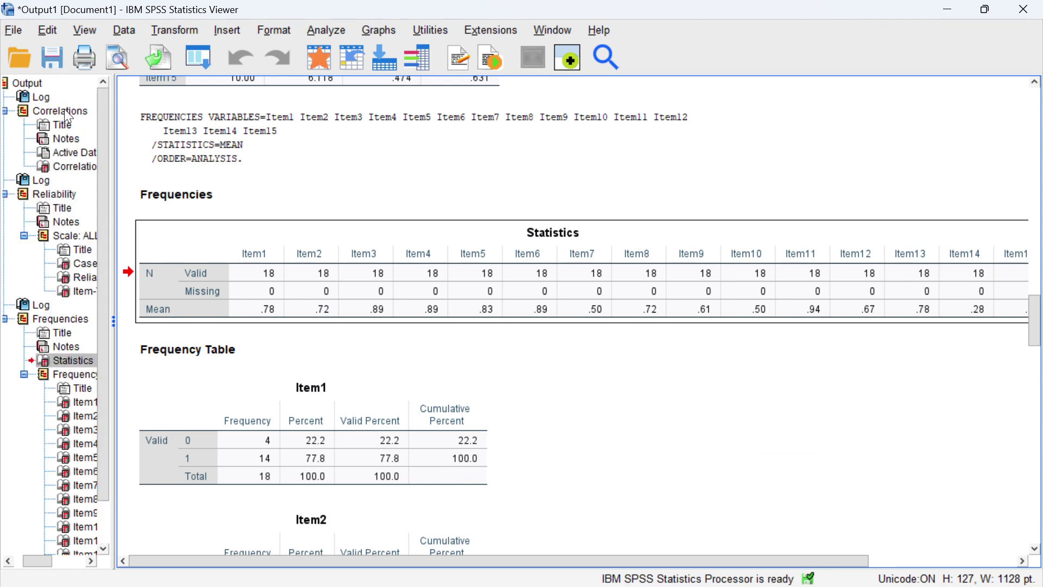
left_click(65, 110)
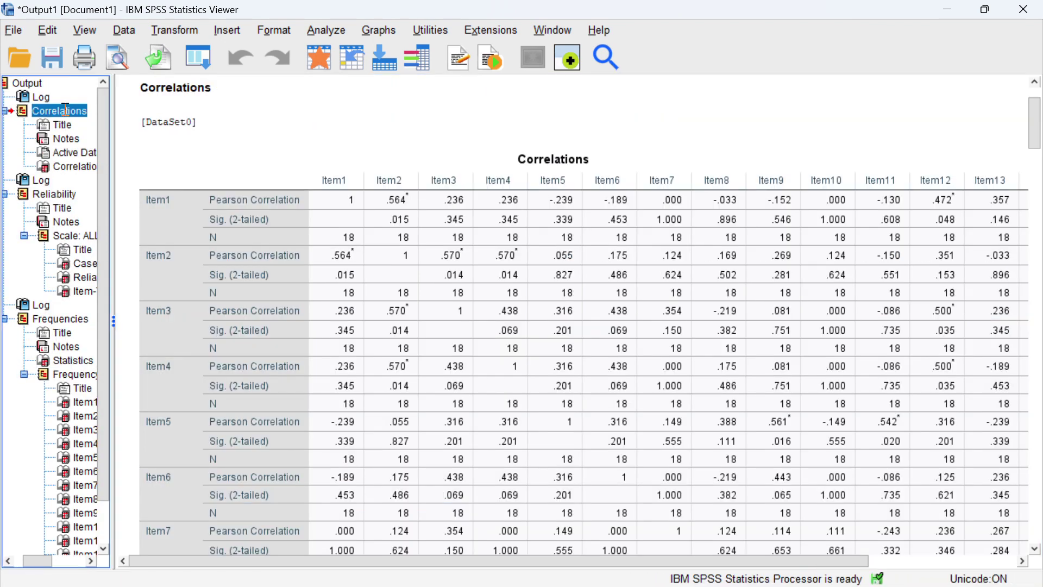
left_click(740, 555)
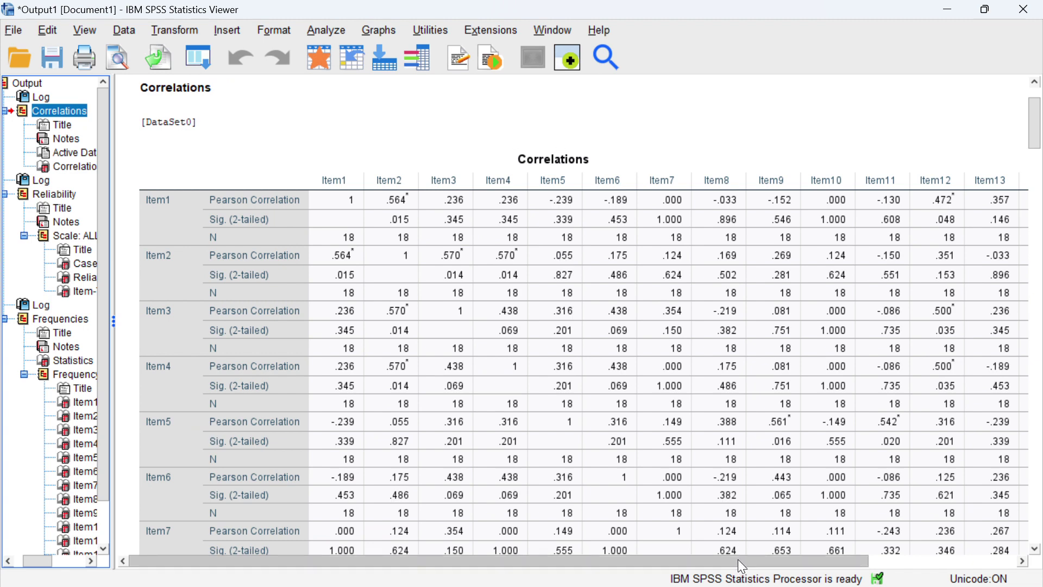
left_click_drag(742, 565, 891, 564)
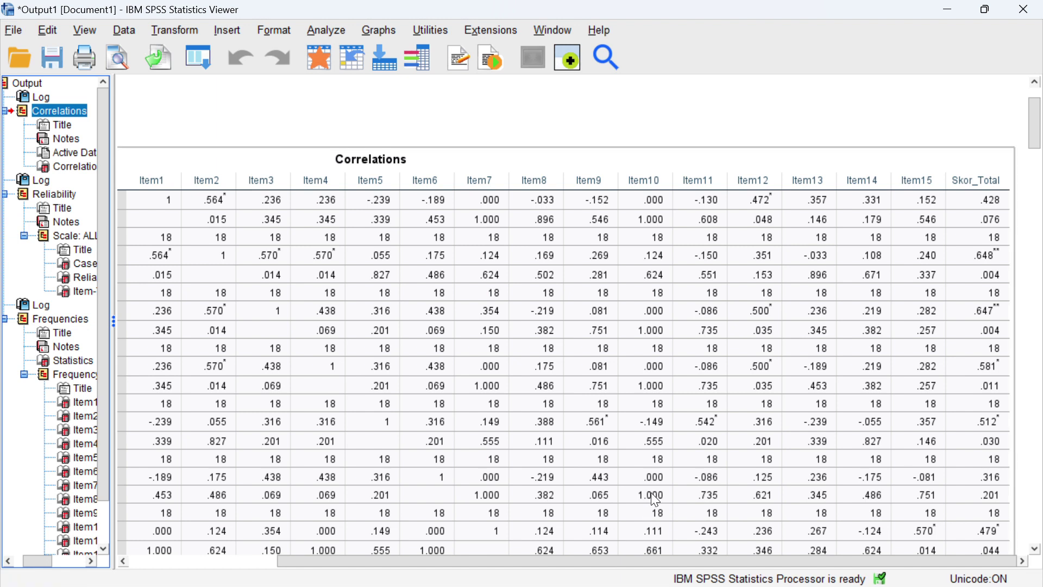
left_click_drag(581, 560, 429, 563)
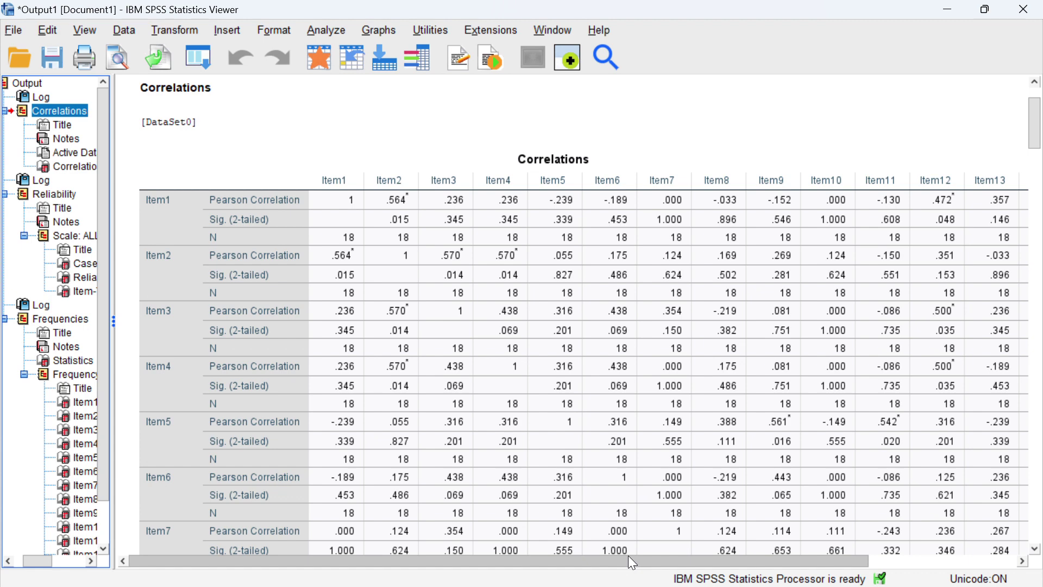
left_click_drag(632, 563, 826, 575)
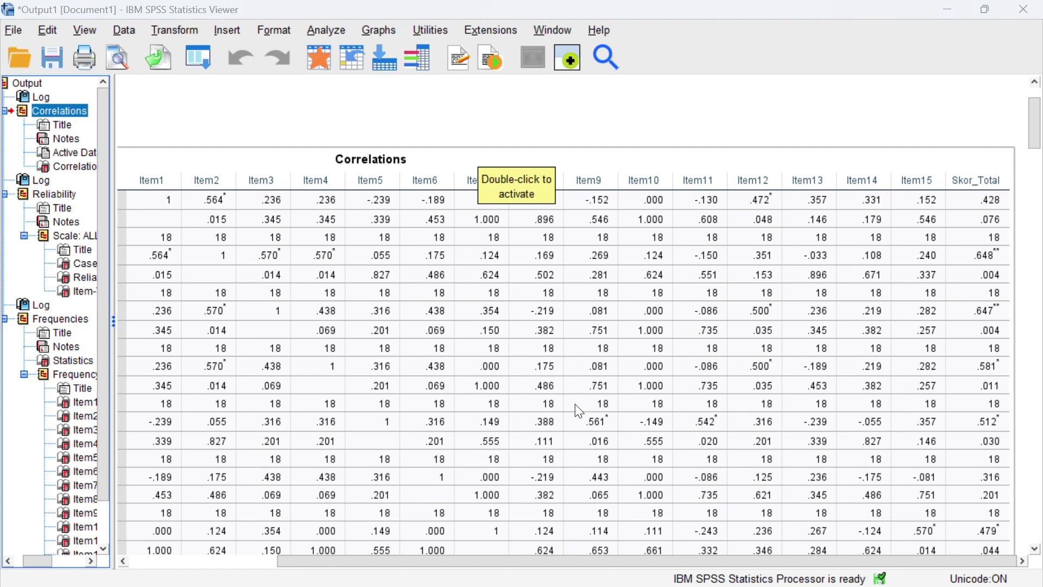
Switch to the item analysis article in Chrome, highlight the Daya Pembeda section through its criteria ranges, and return to the SPSS output.
key("alt+Tab")
key("alt+Tab")
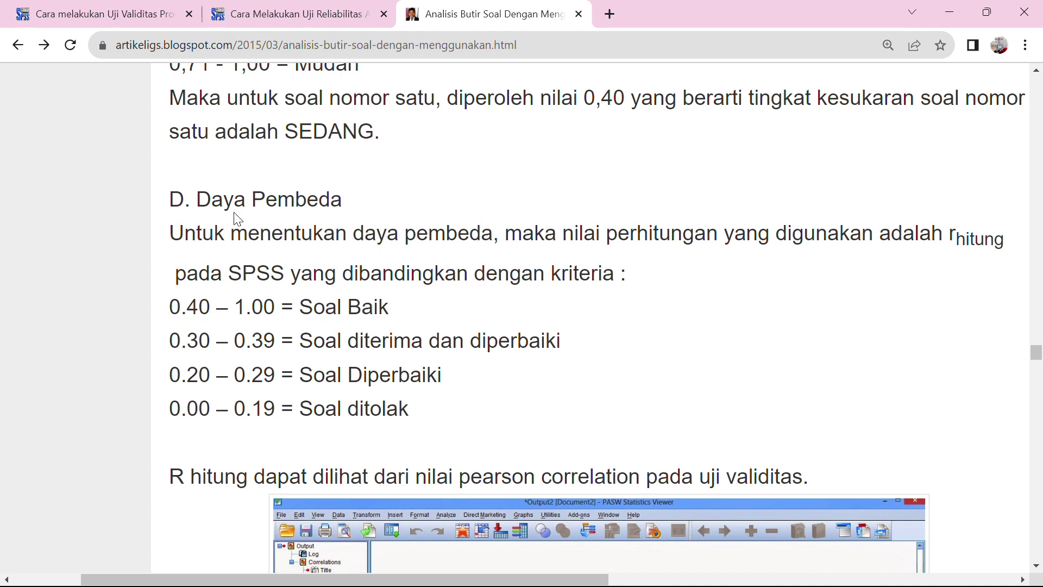
left_click(175, 199)
left_click_drag(176, 198, 462, 417)
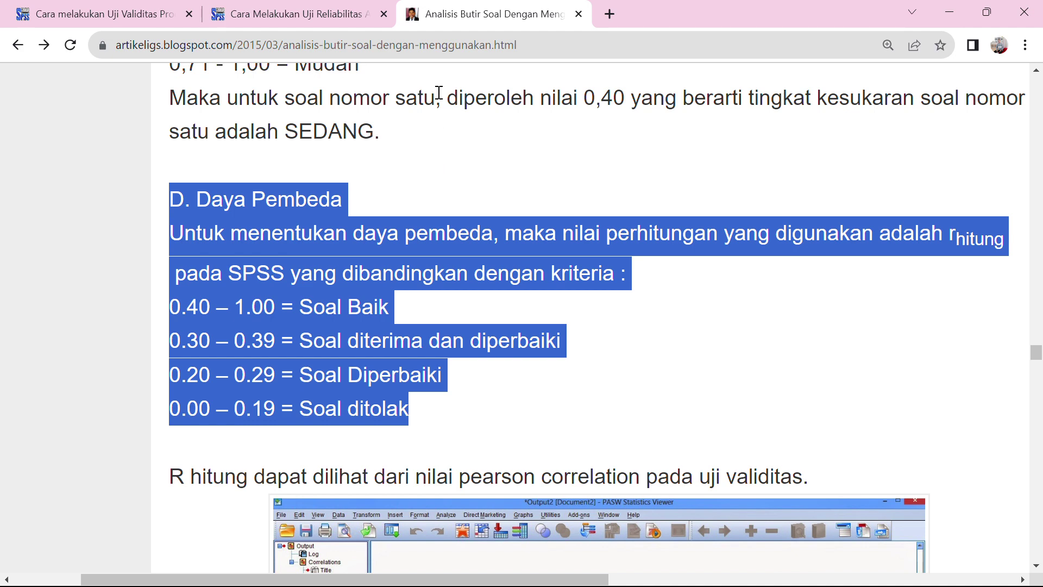
left_click(950, 12)
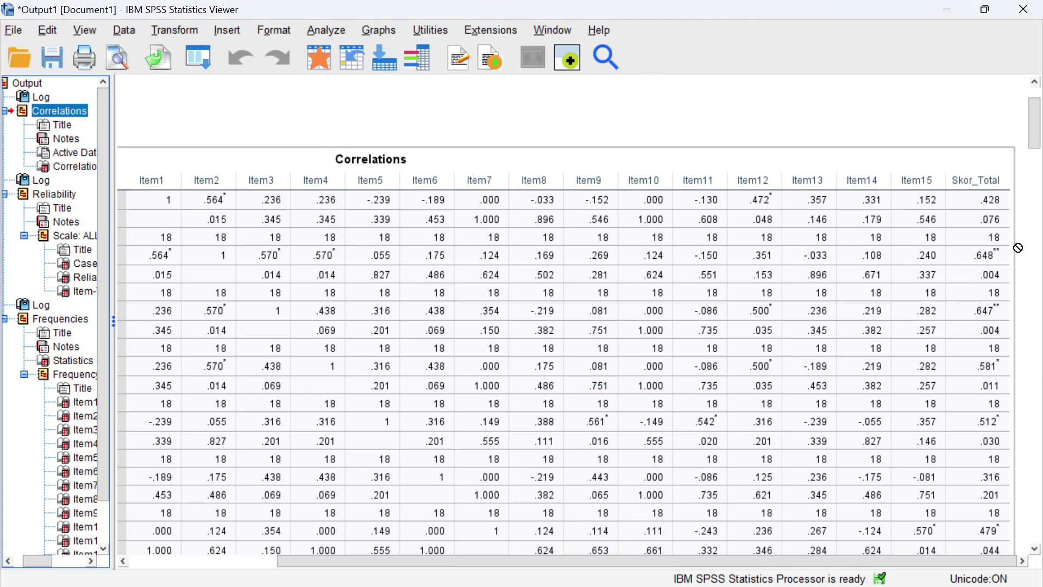
Examine the Pearson Correlation of each item in the Skor_Total column, from Item1 down to Item15, against the Daya Pembeda criteria.
left_click(986, 207)
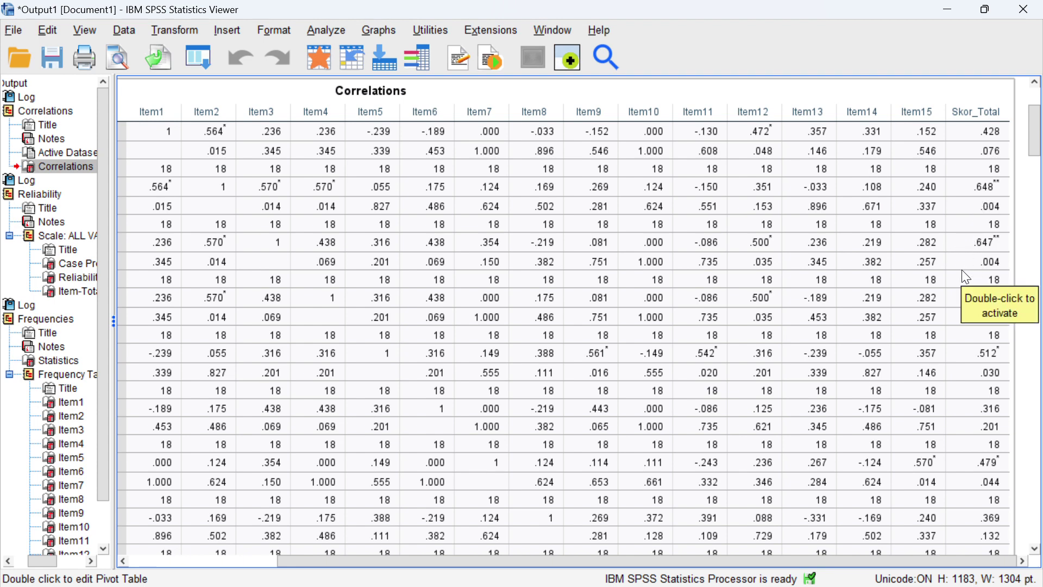
scroll(1002, 244, "down", 3)
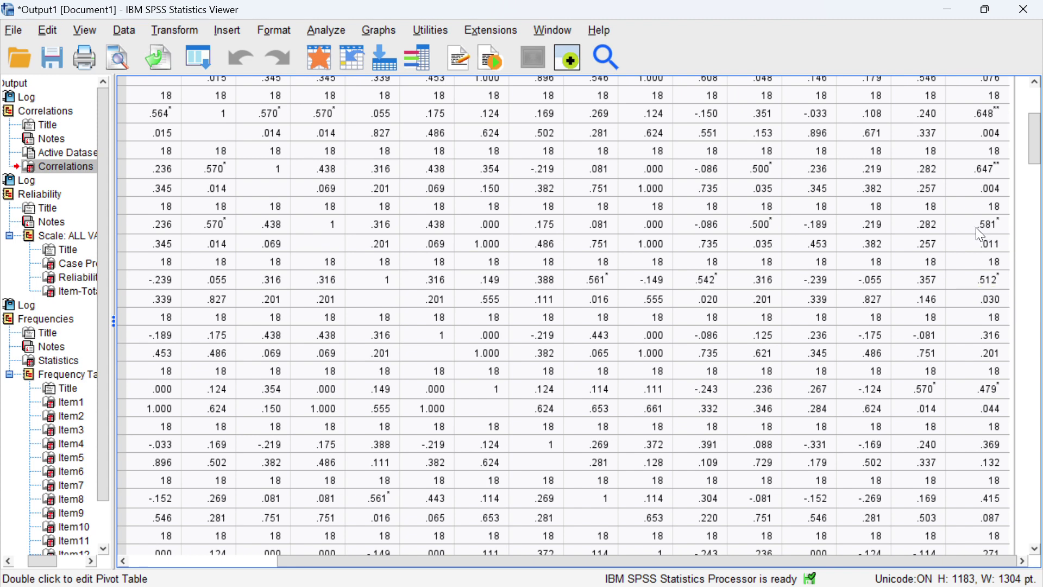
scroll(987, 221, "down", 2)
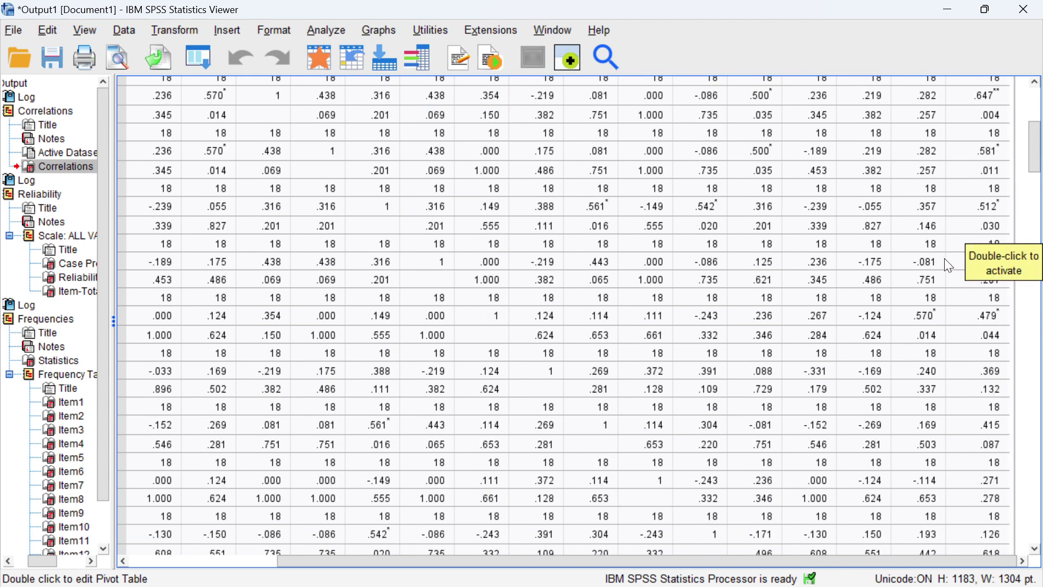
scroll(1018, 266, "up", 4)
scroll(999, 294, "down", 2)
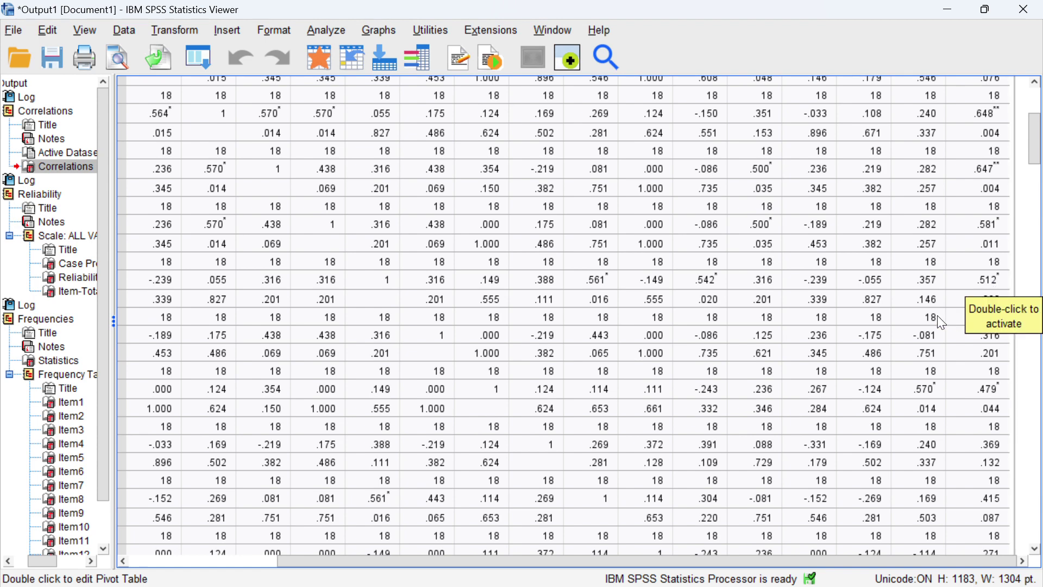
scroll(966, 332, "up", 2)
scroll(964, 332, "down", 2)
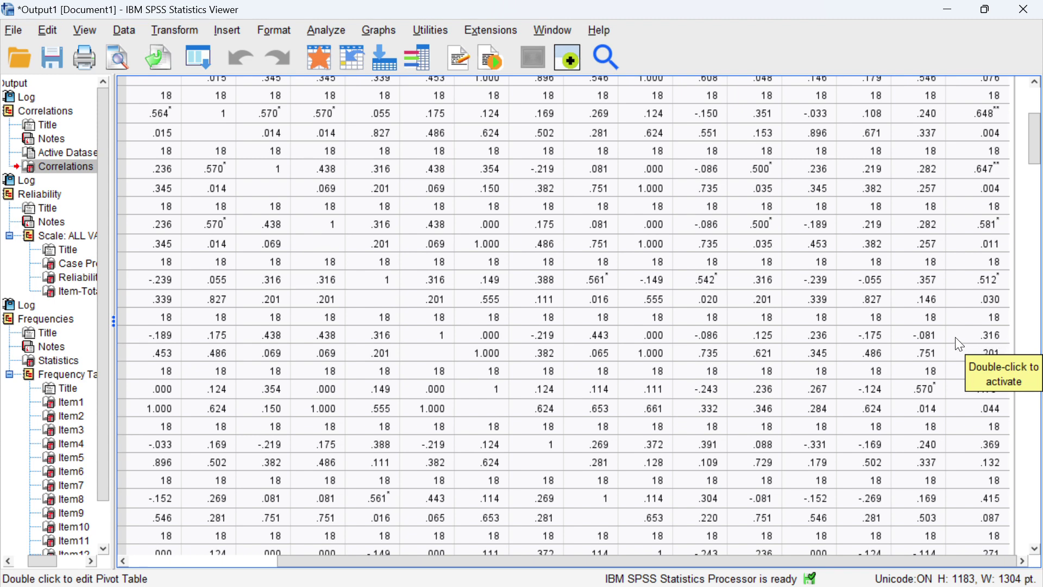
scroll(955, 337, "up", 2)
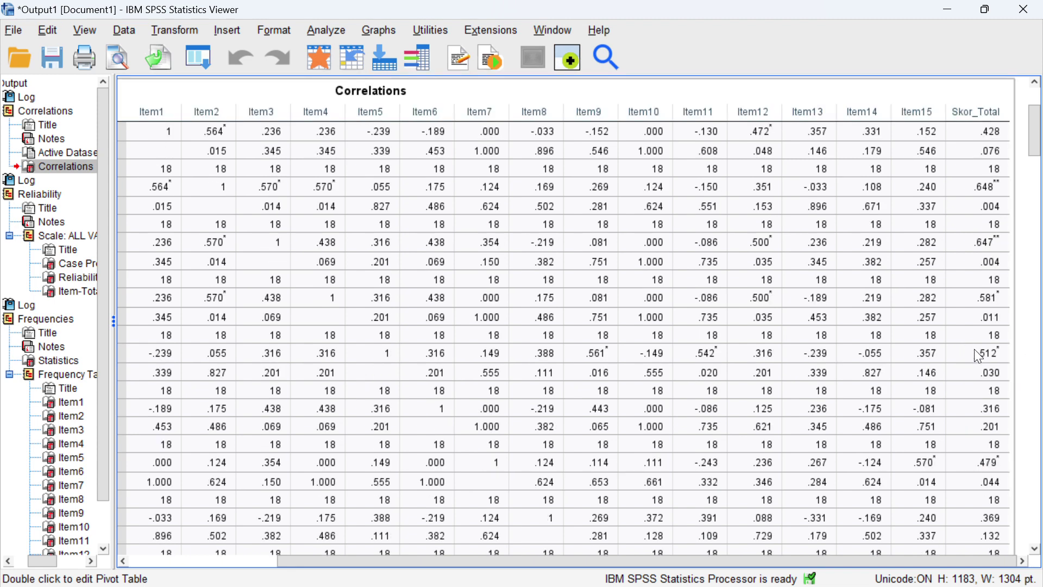
scroll(974, 349, "down", 2)
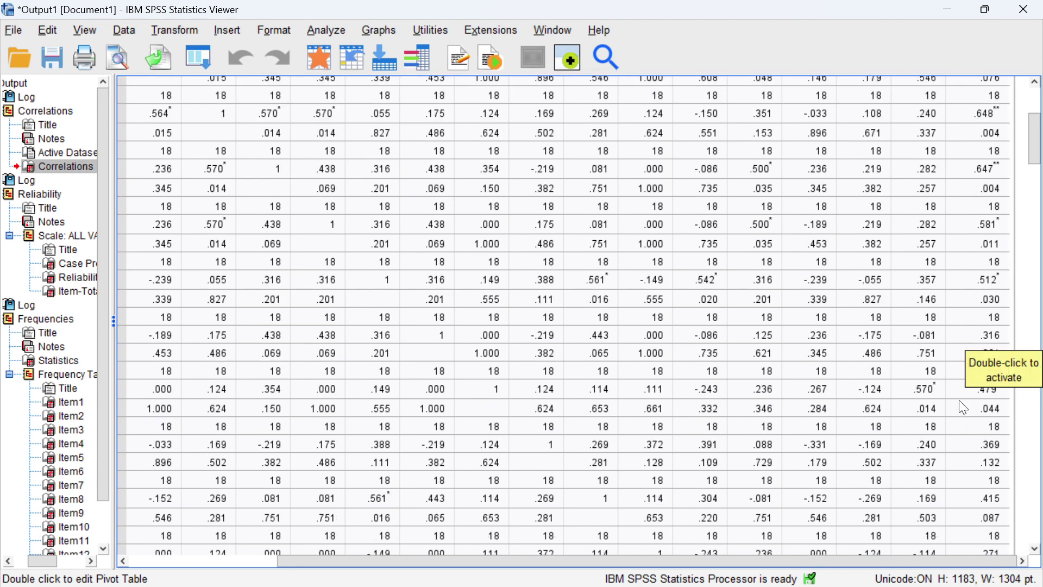
scroll(965, 397, "up", 1)
scroll(962, 397, "down", 1)
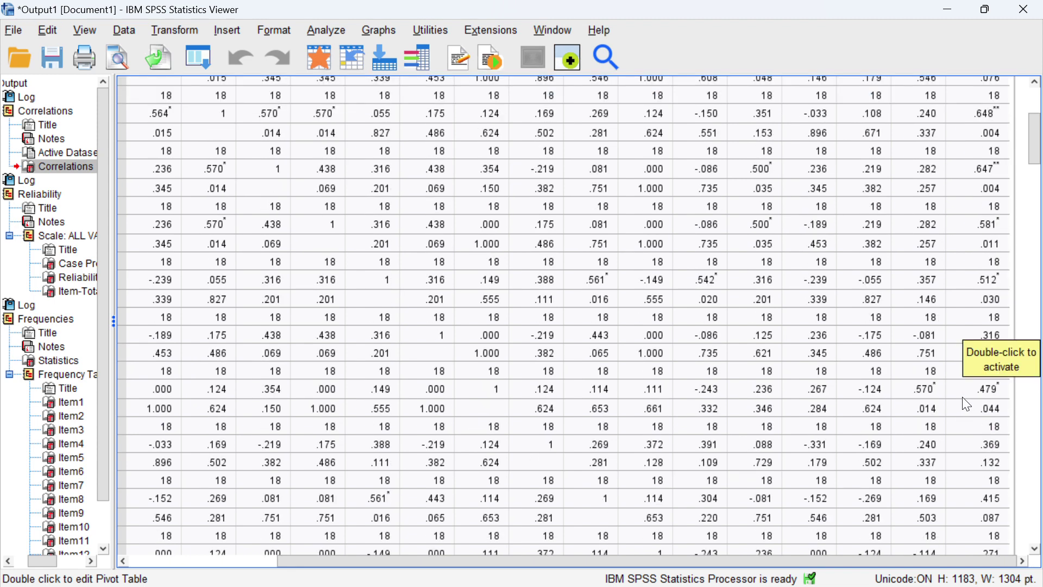
scroll(962, 396, "down", 3)
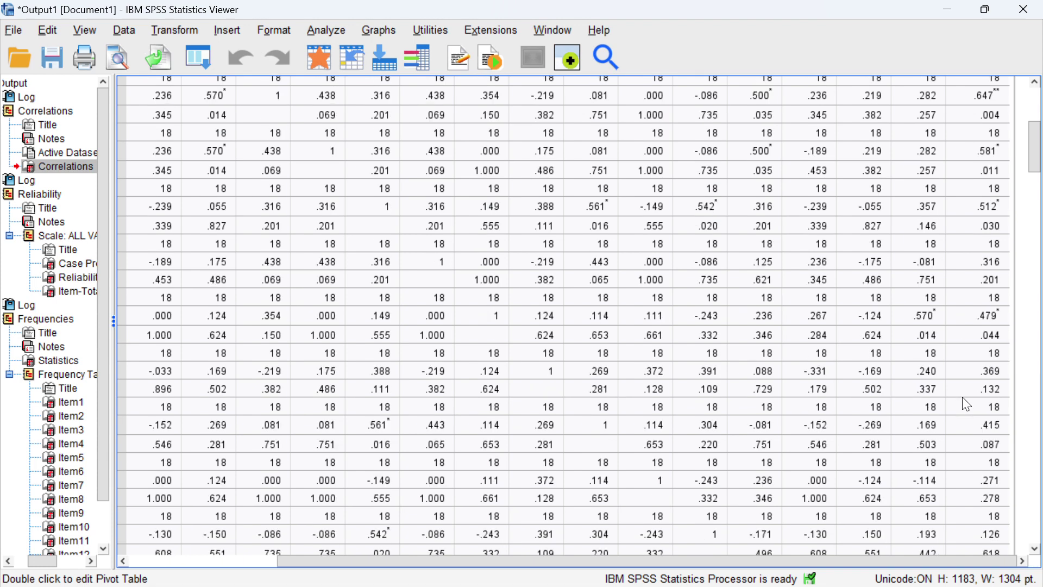
scroll(962, 397, "down", 3)
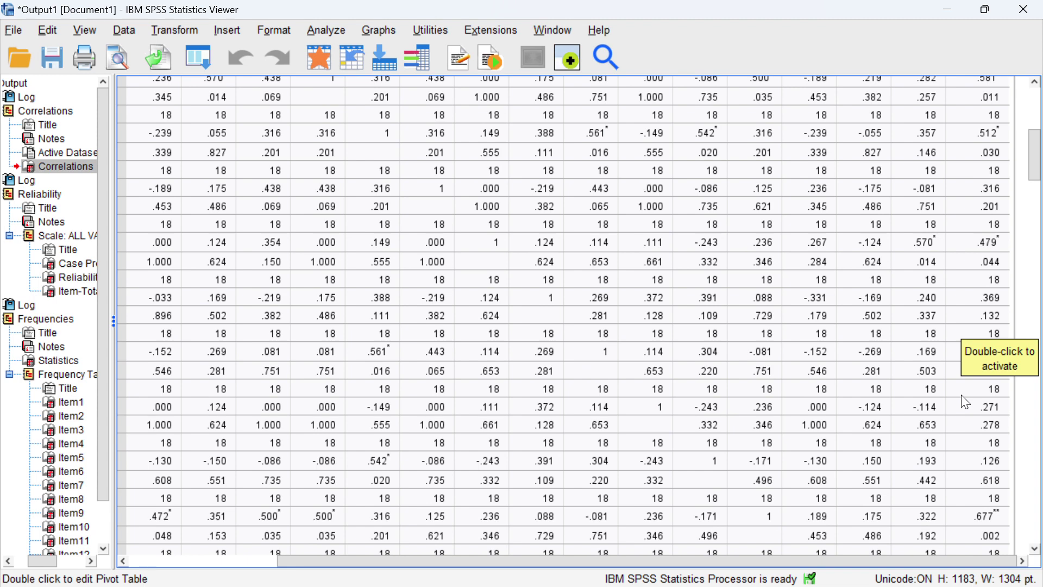
scroll(964, 367, "down", 3)
scroll(969, 373, "down", 3)
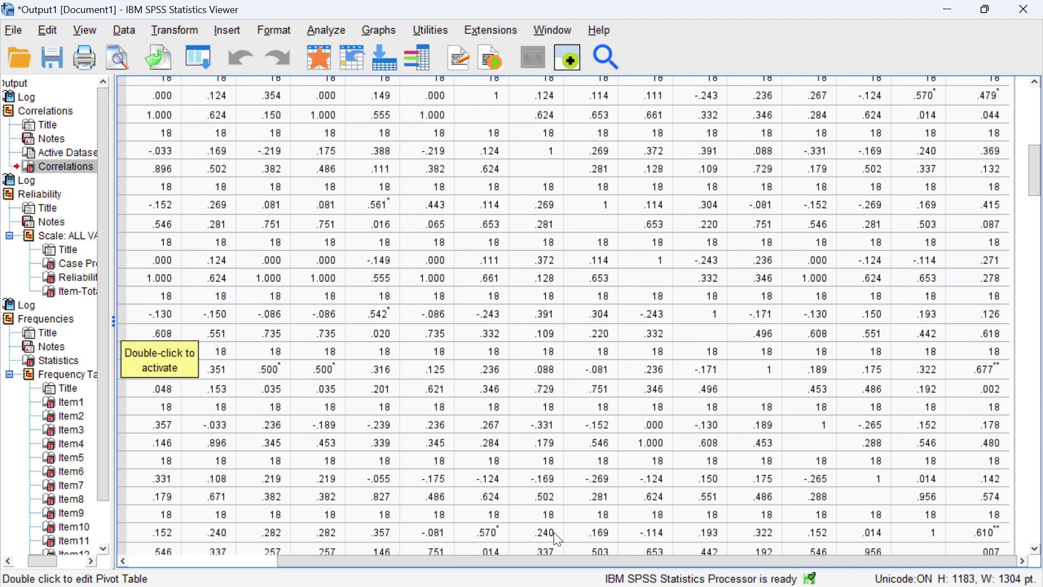
mouse_move(606, 560)
left_mouse_down()
mouse_move(471, 559)
mouse_move(620, 558)
left_mouse_up()
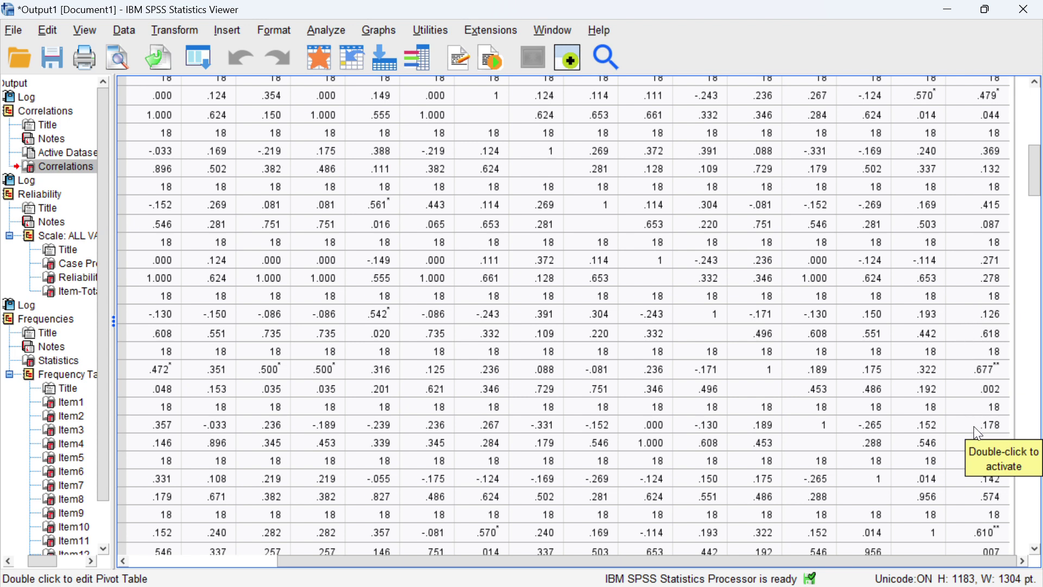
Recheck the Skor_Total correlations from the first items down to the last row of the Correlations table.
scroll(973, 426, "up", 10)
scroll(989, 445, "down", 5)
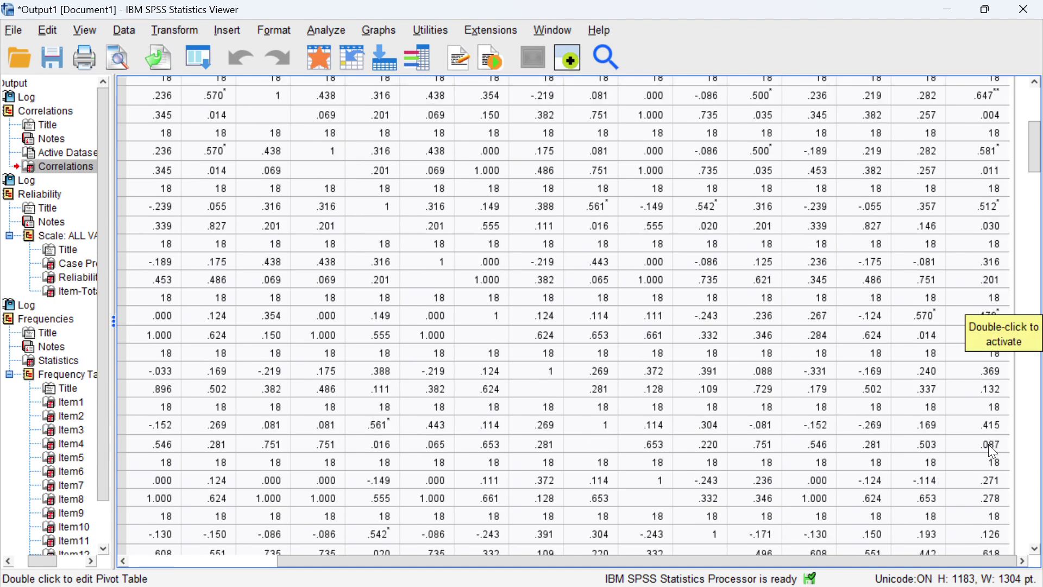
scroll(989, 445, "down", 2)
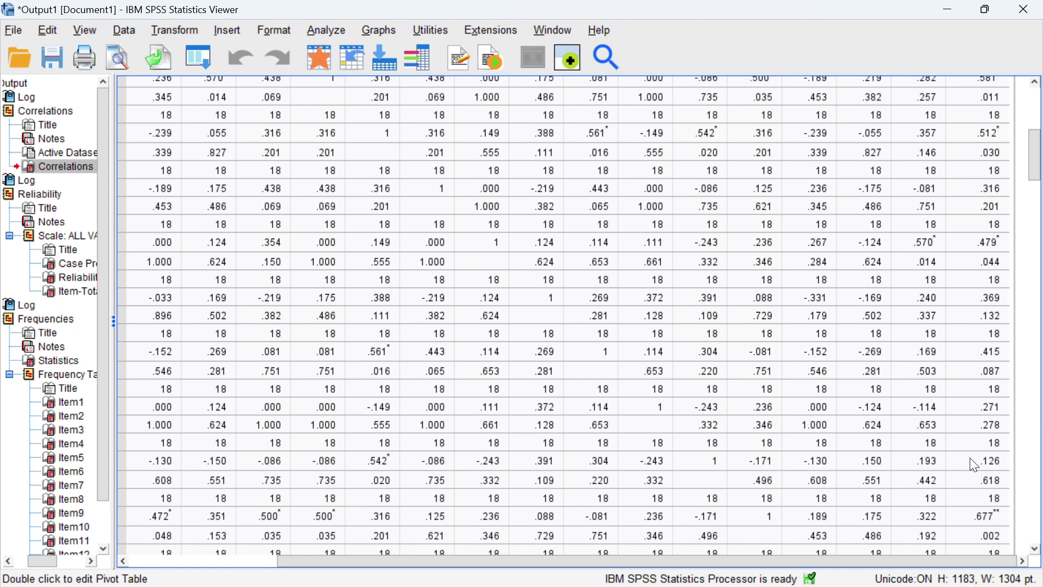
scroll(974, 465, "down", 4)
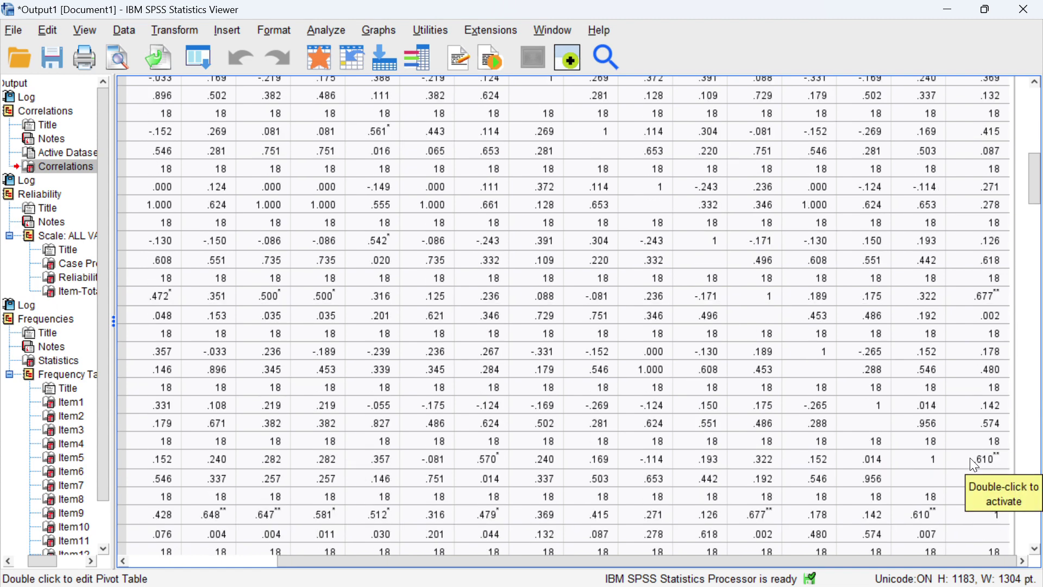
scroll(971, 364, "down", 2)
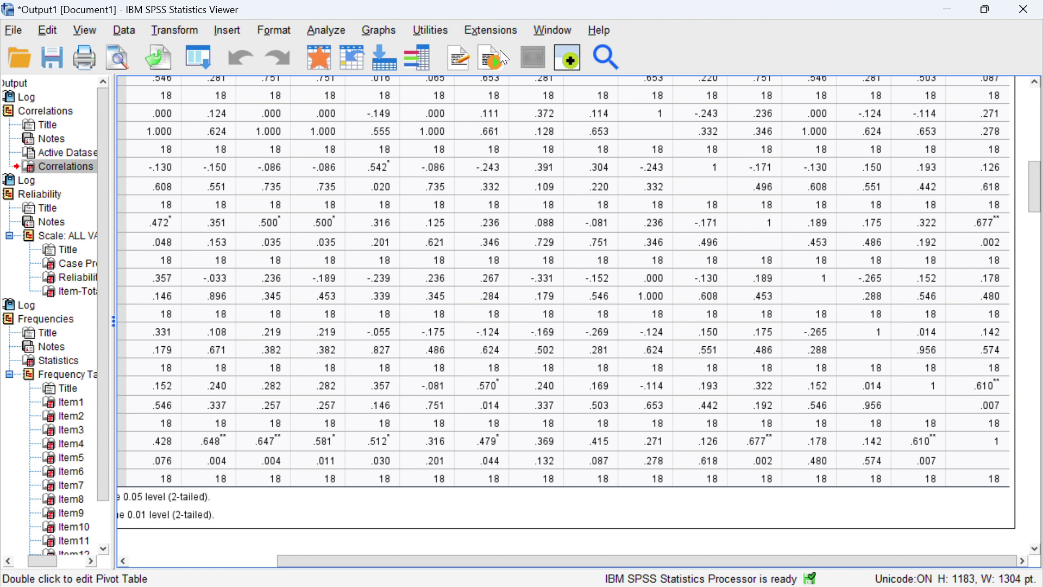
Review the Skor_Total row with its item labels, and compare it with the Skor_Total column from the beginning of the Correlations table.
mouse_move(563, 585)
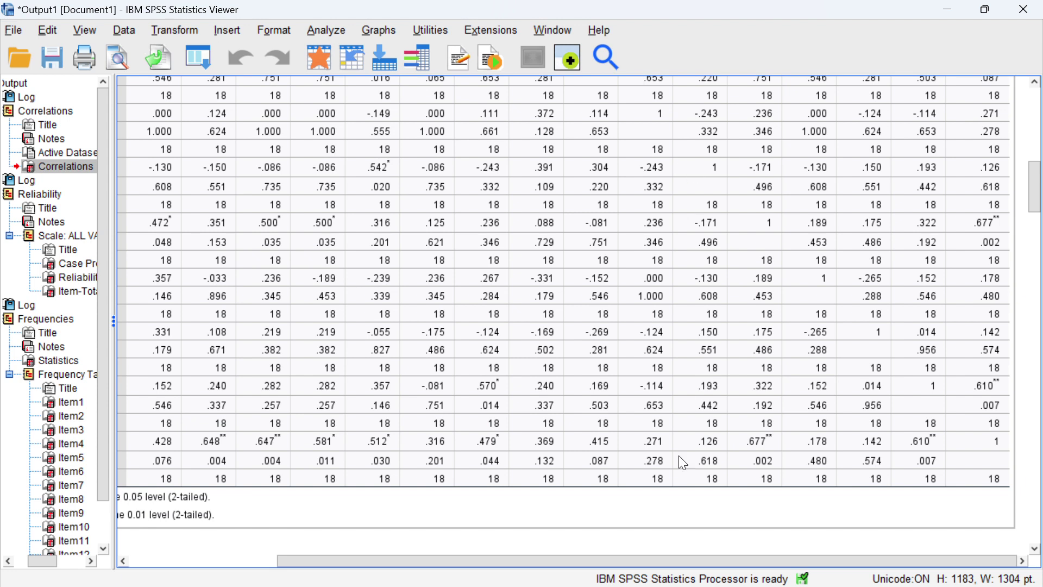
left_click_drag(754, 560, 602, 561)
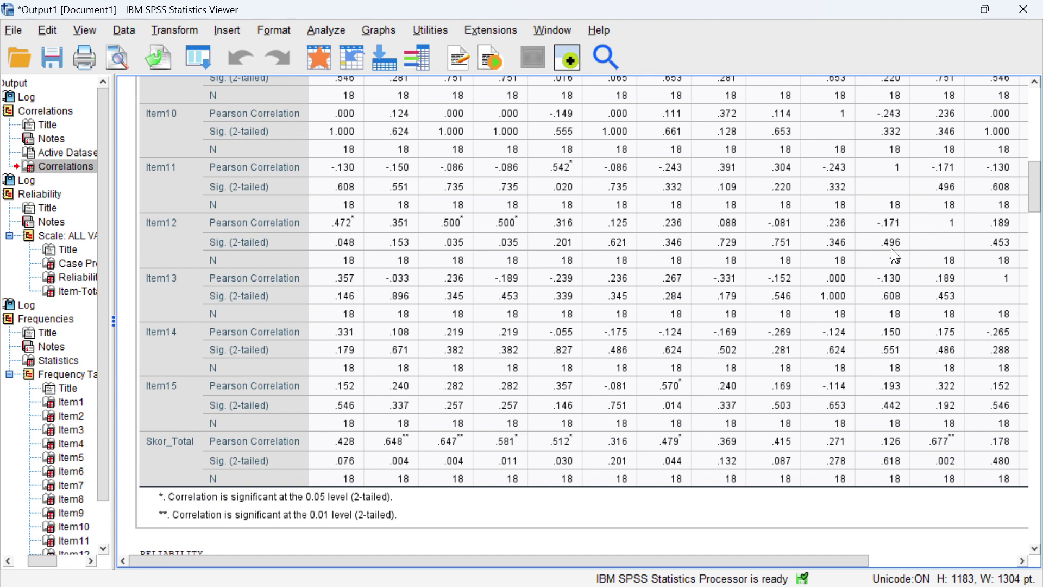
left_click_drag(1036, 184, 1041, 86)
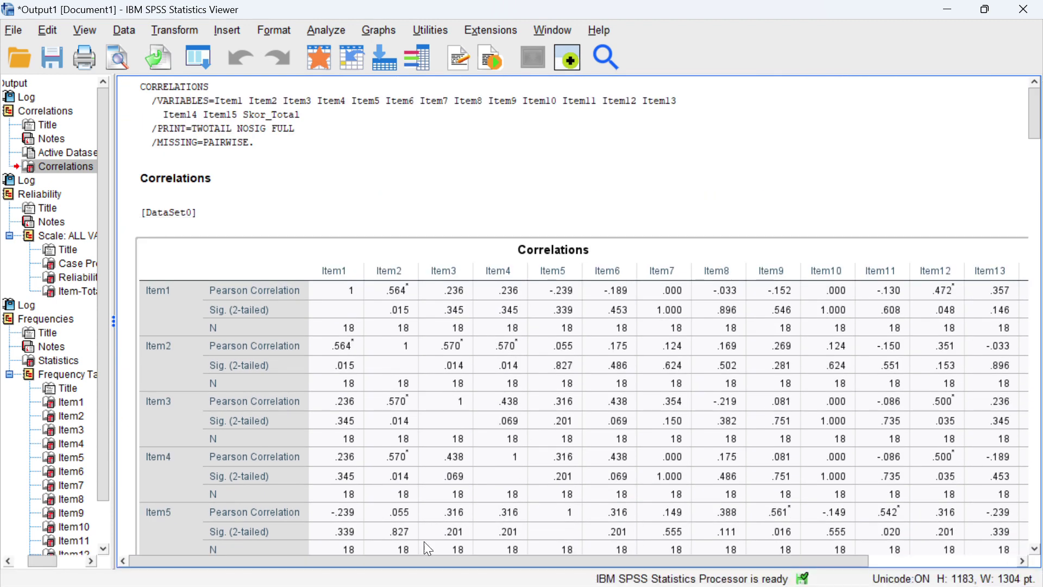
left_click_drag(424, 560, 596, 554)
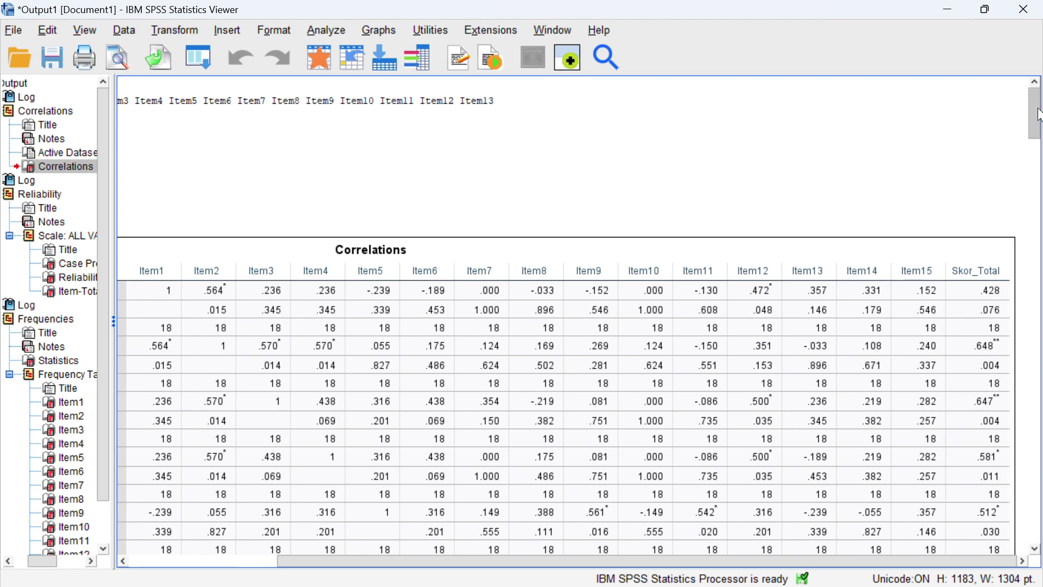
left_click_drag(1037, 115, 1038, 146)
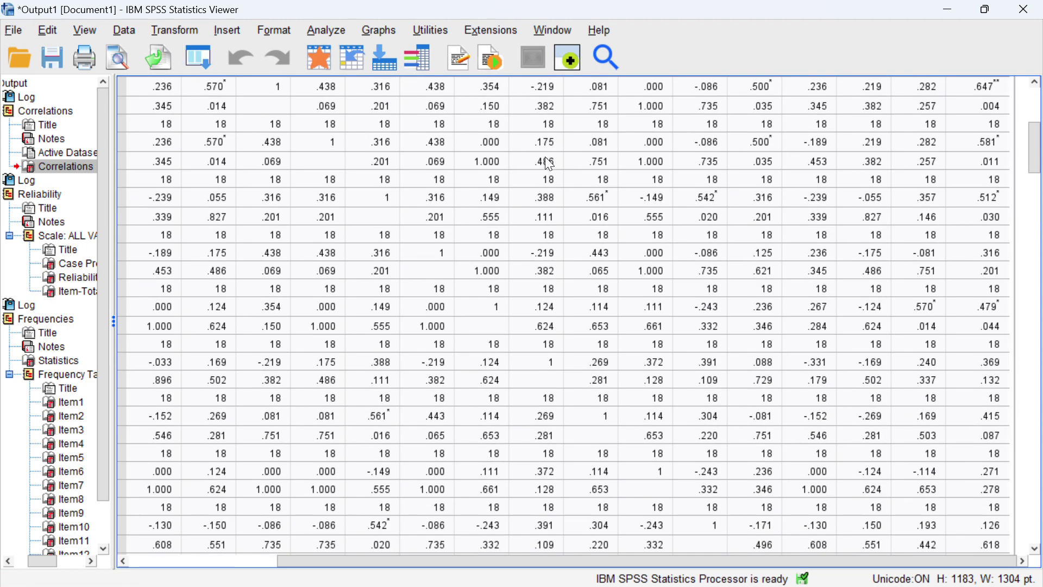